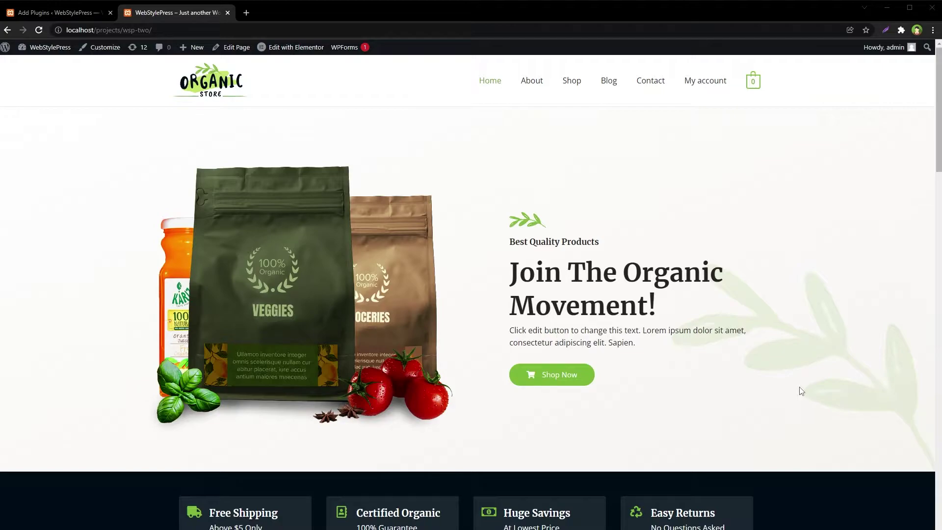
# - Search the plugin directory for 'wpide', then install and activate the WPide plugin
pyautogui.hotkey('ctrl', 'shift', 'Tab')
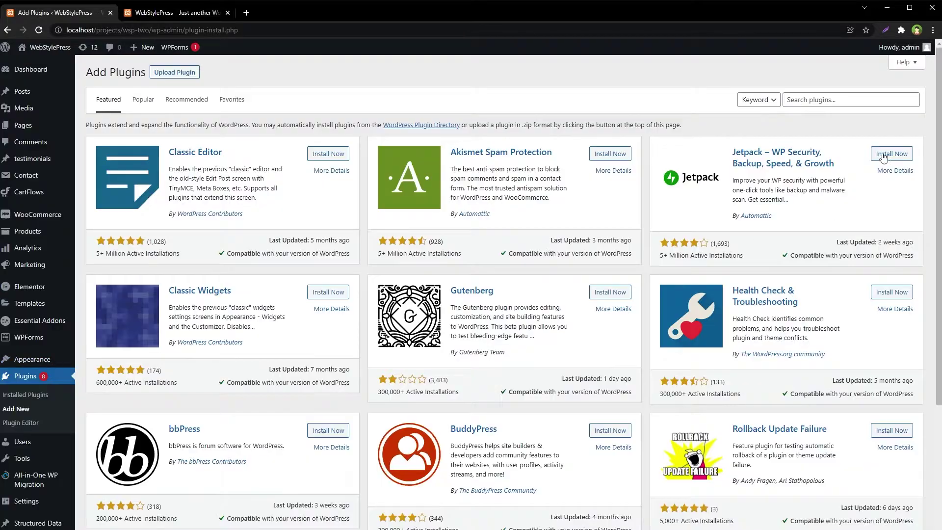
pyautogui.click(812, 102)
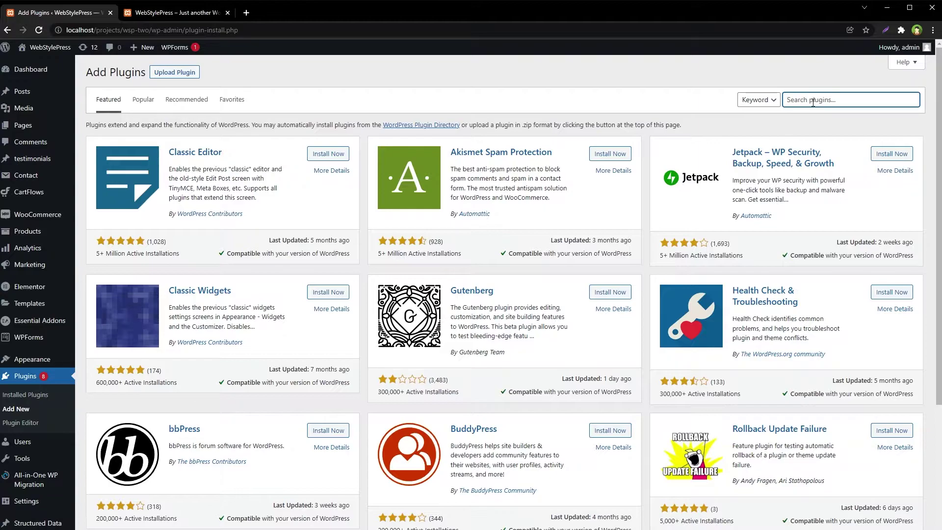
pyautogui.write('wp')
pyautogui.write('ide')
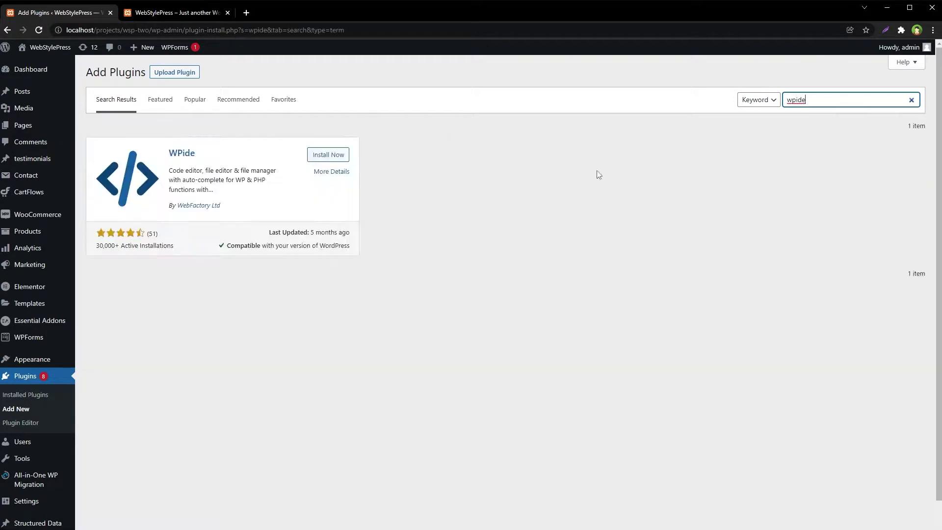
pyautogui.click(326, 155)
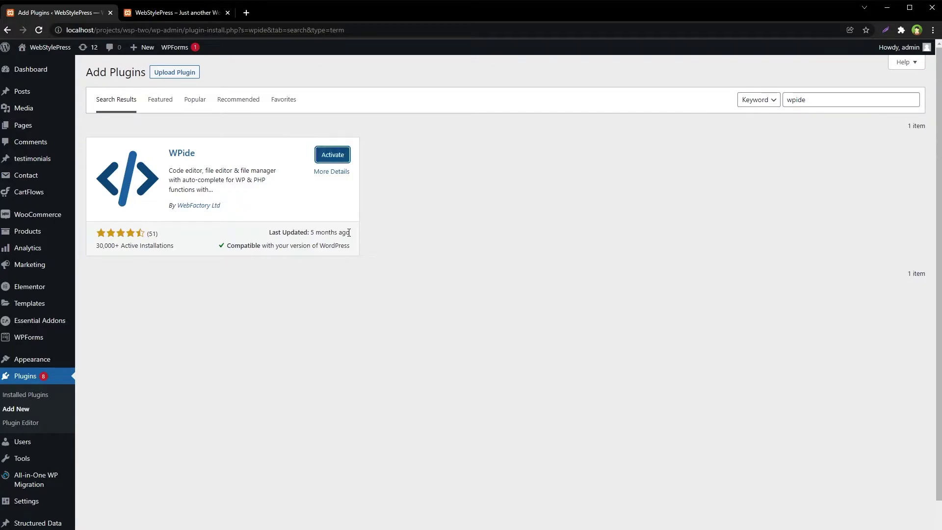
pyautogui.click(341, 156)
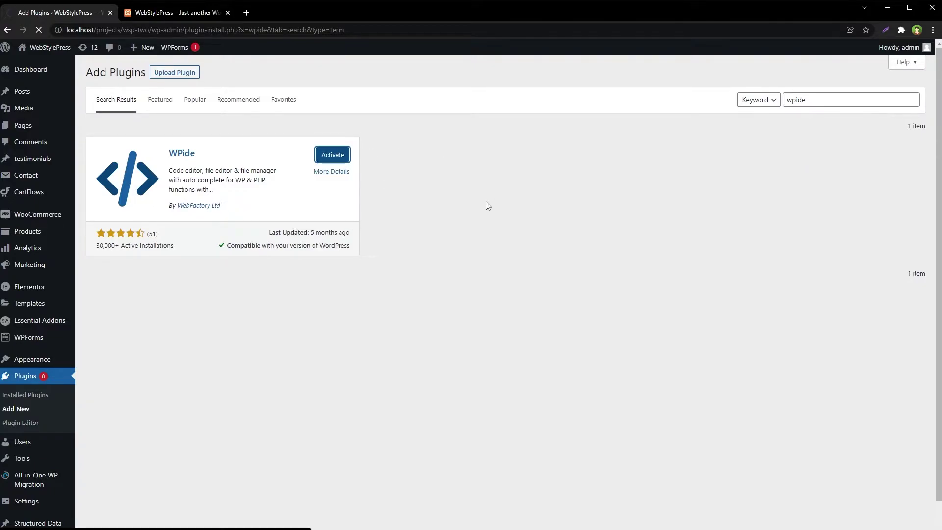
pyautogui.scroll(-3, 487, 208)
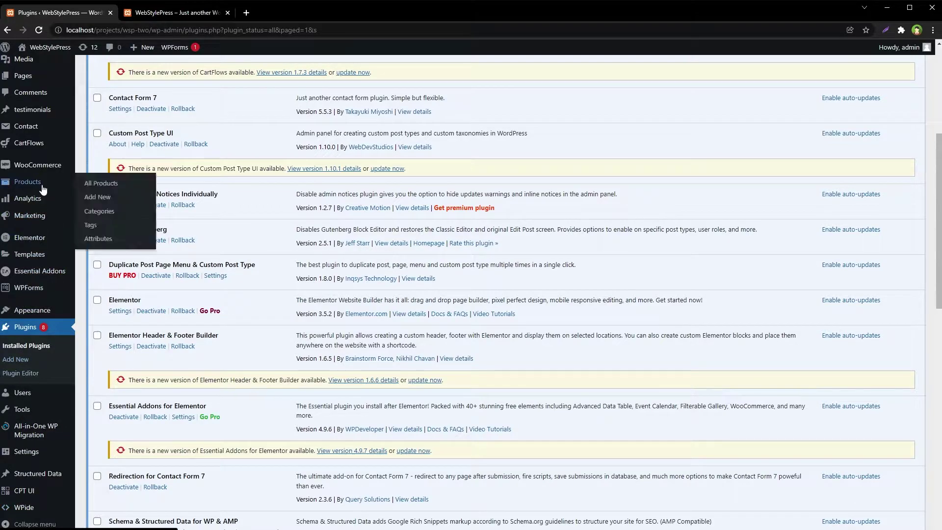
pyautogui.scroll(2, 18, 187)
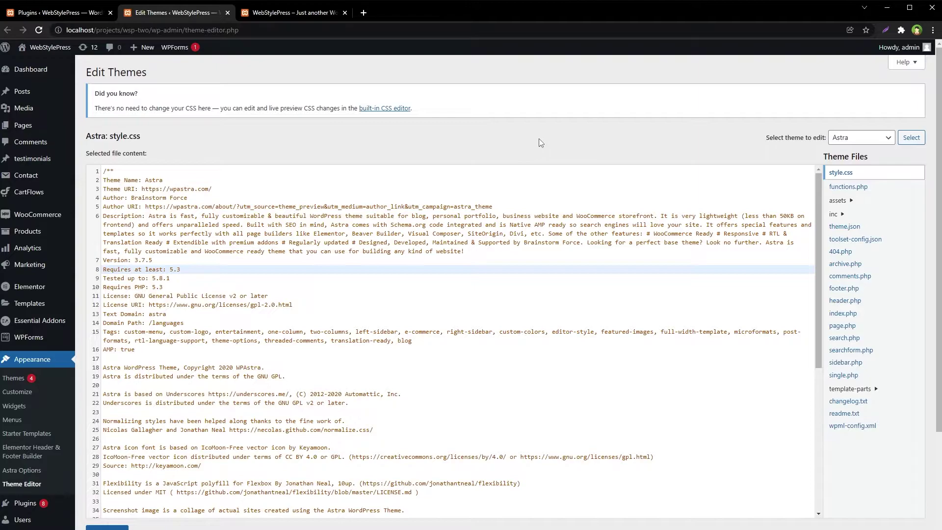
pyautogui.scroll(-2, 539, 140)
pyautogui.scroll(2, 502, 446)
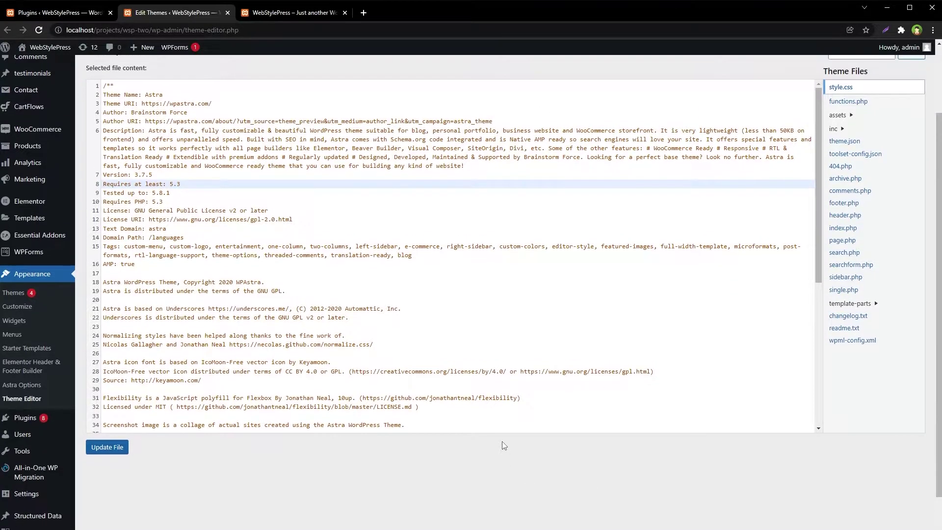
# - Expand the Astra theme's assets folder in the Theme Files list
pyautogui.click(839, 200)
pyautogui.scroll(-2, 395, 526)
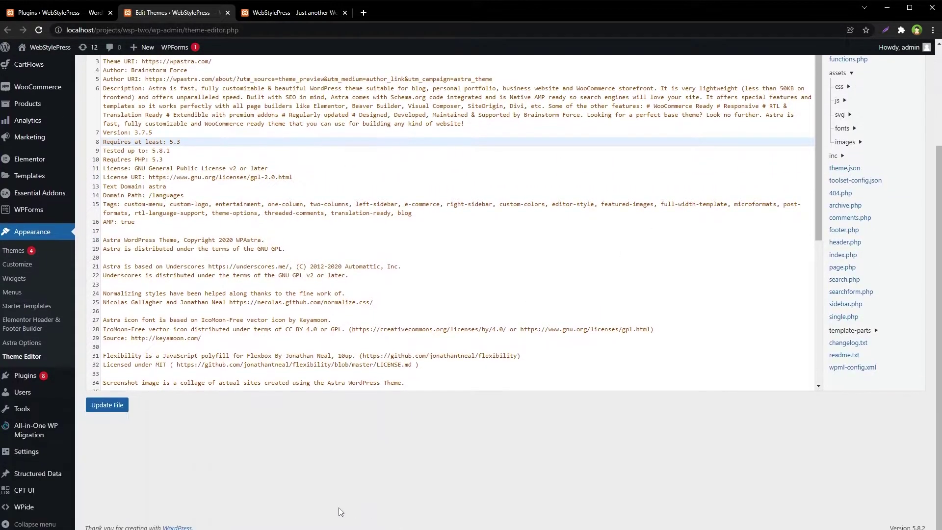
# - Open WPide's file manager and compress the twentytwentyone theme folder into a zip
pyautogui.middleClick(27, 512)
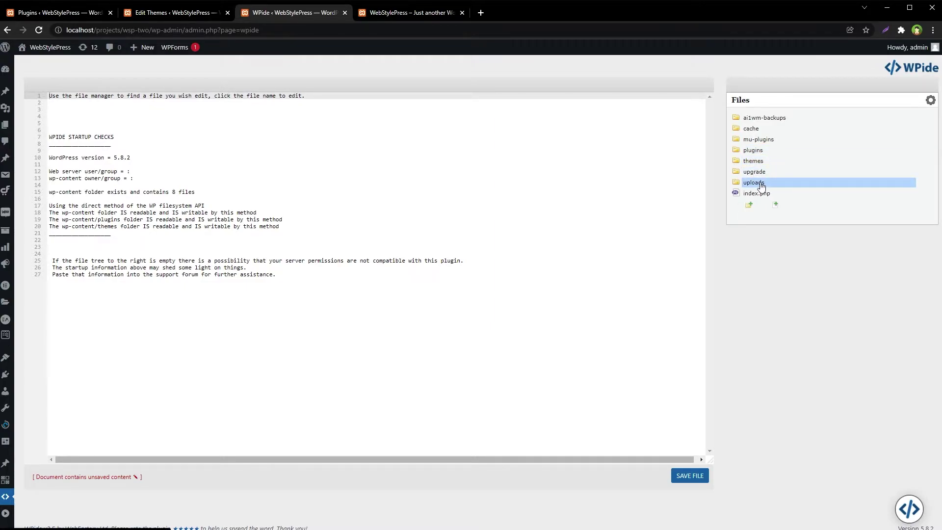
pyautogui.rightClick(754, 152)
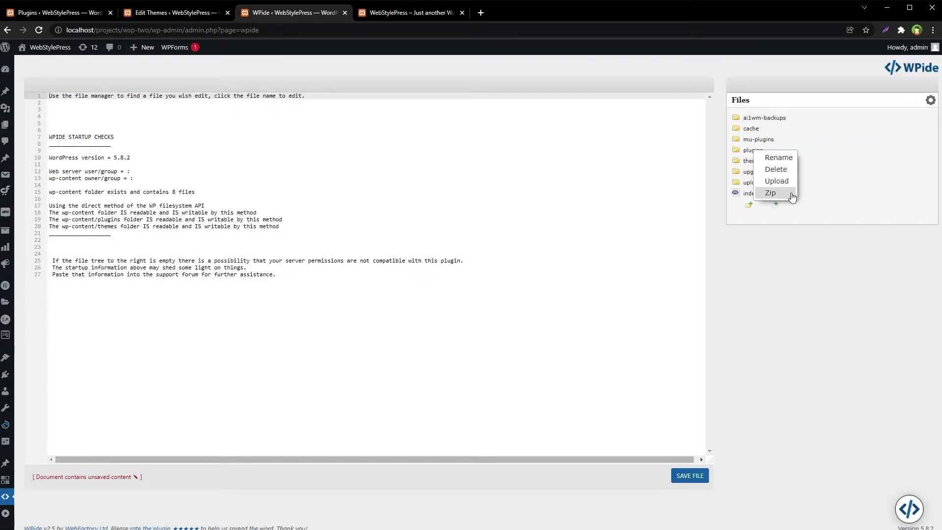
pyautogui.click(786, 235)
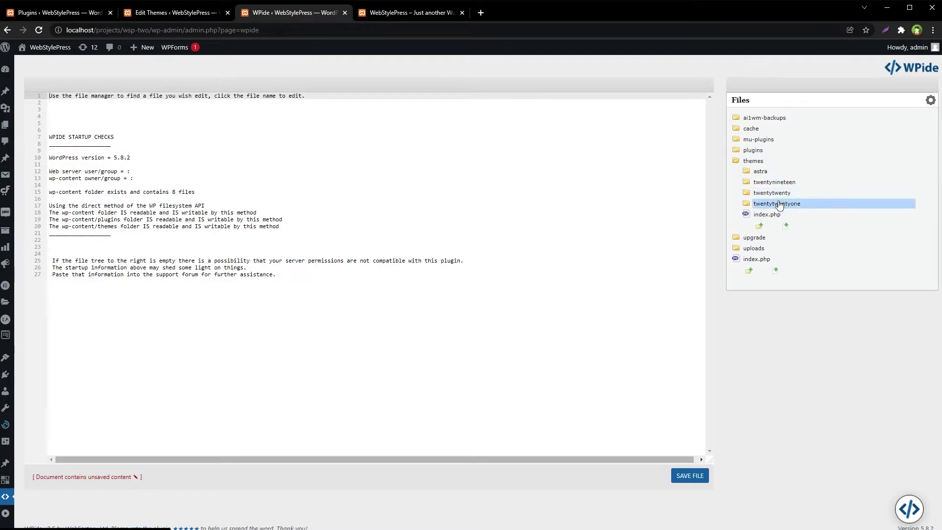
pyautogui.rightClick(780, 204)
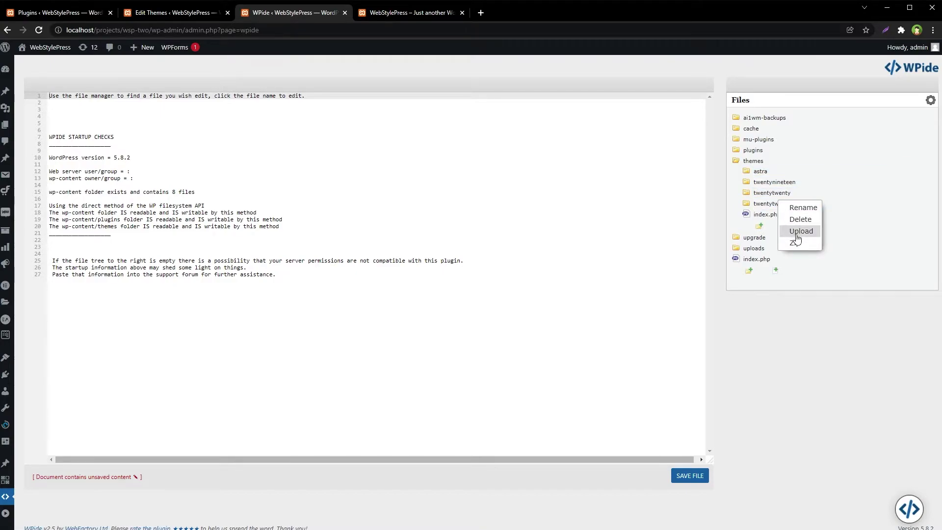
pyautogui.click(865, 327)
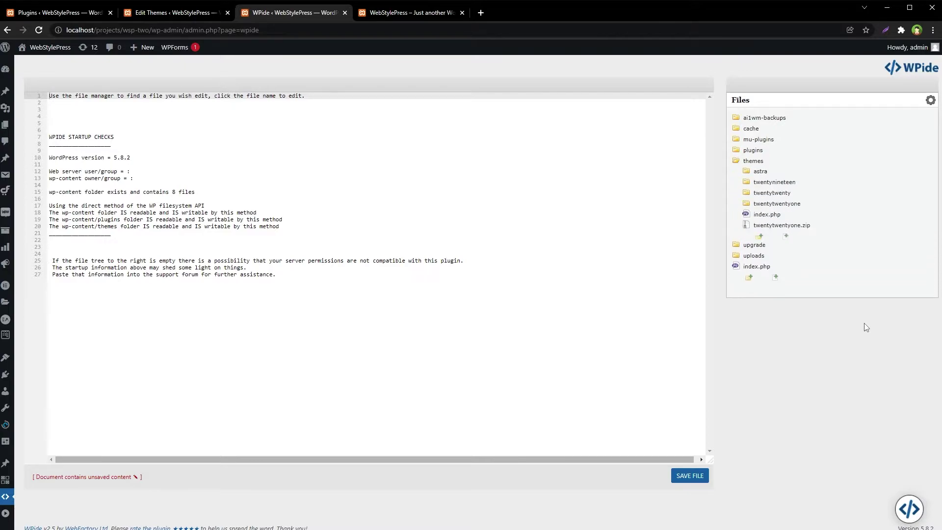
# - Delete the twentytwentyone.zip archive and confirm the deletion
pyautogui.rightClick(774, 227)
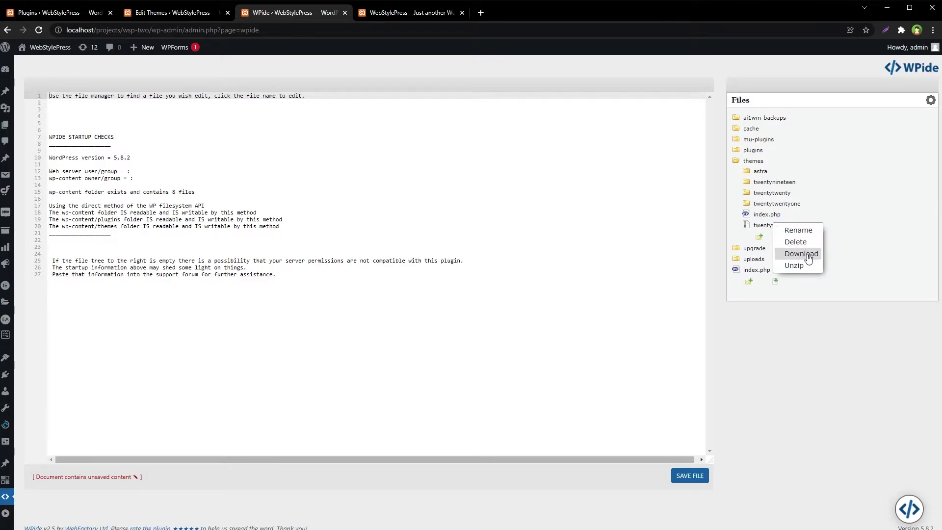
pyautogui.click(797, 242)
pyautogui.click(518, 83)
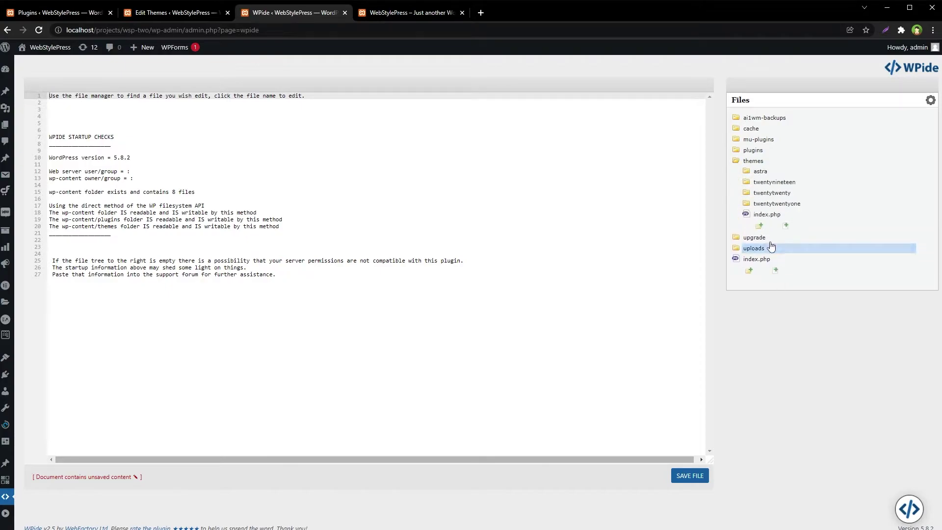
# - Open Astra's functions.php from the themes/astra folder in the WPide editor
pyautogui.click(766, 175)
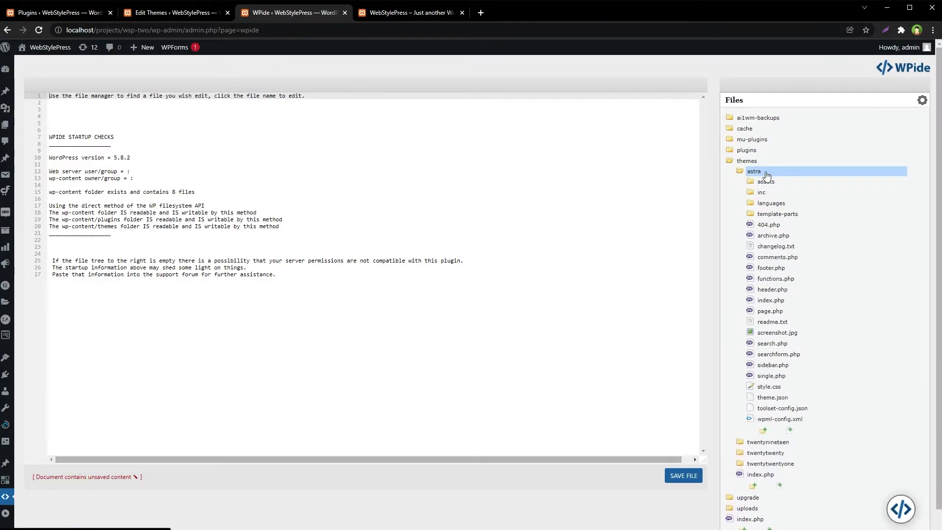
pyautogui.click(780, 281)
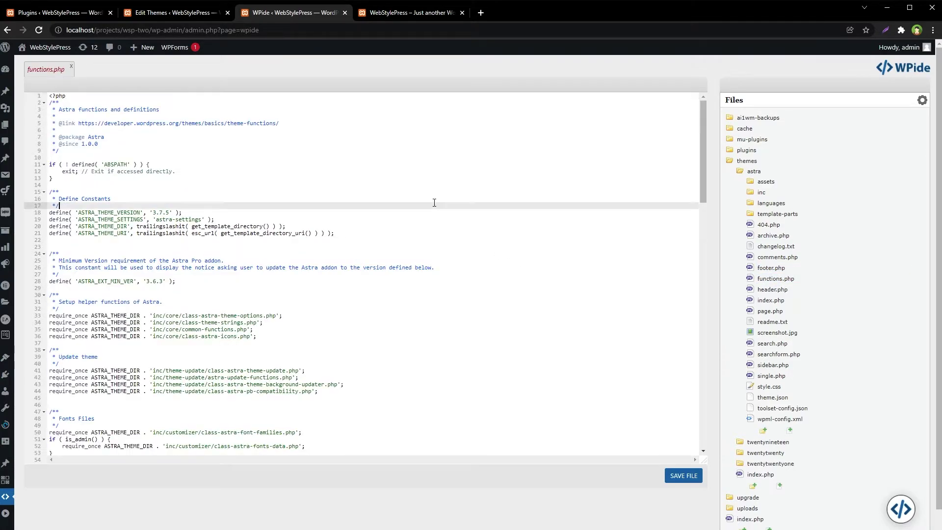
pyautogui.hotkey('ctrl', '+')
pyautogui.hotkey('ctrl', '+')
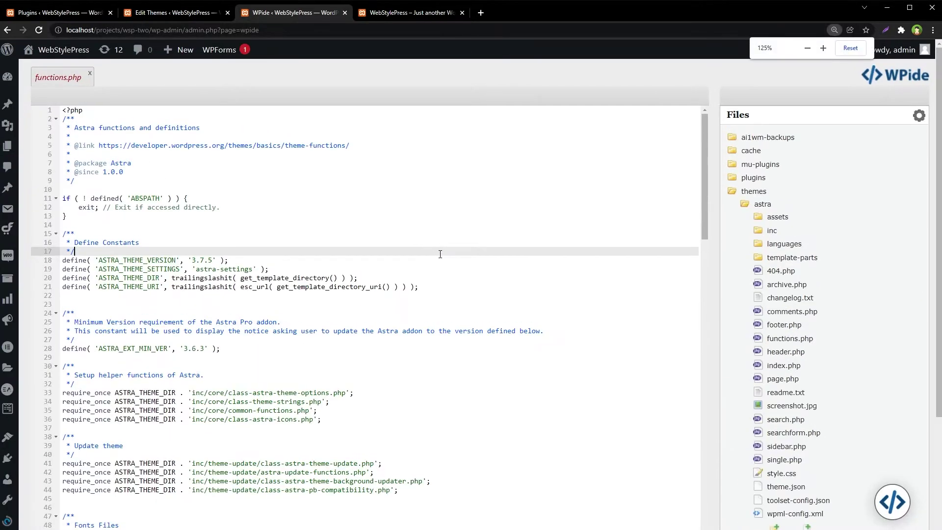
pyautogui.scroll(-5, 346, 323)
pyautogui.click(139, 297)
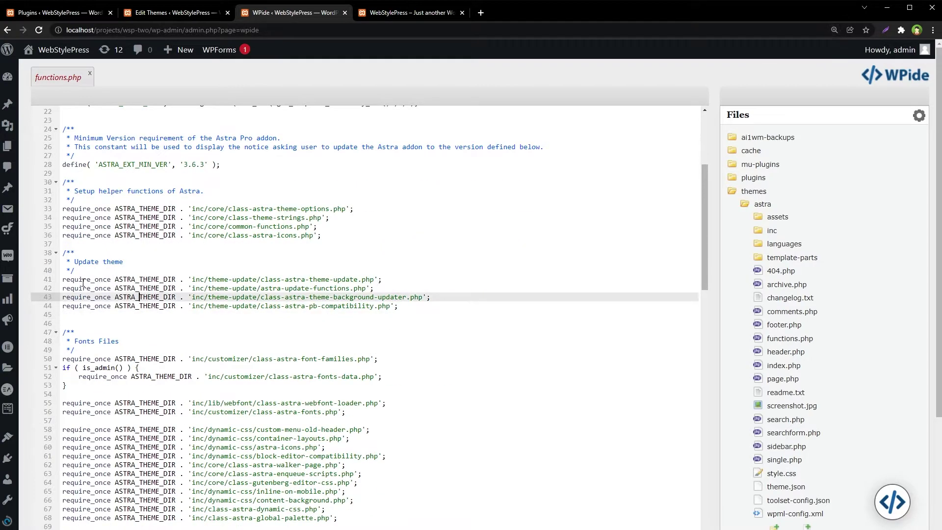
# - Break require_once on line 41 with a stray space, then remove it to clear the syntax error
pyautogui.click(73, 277)
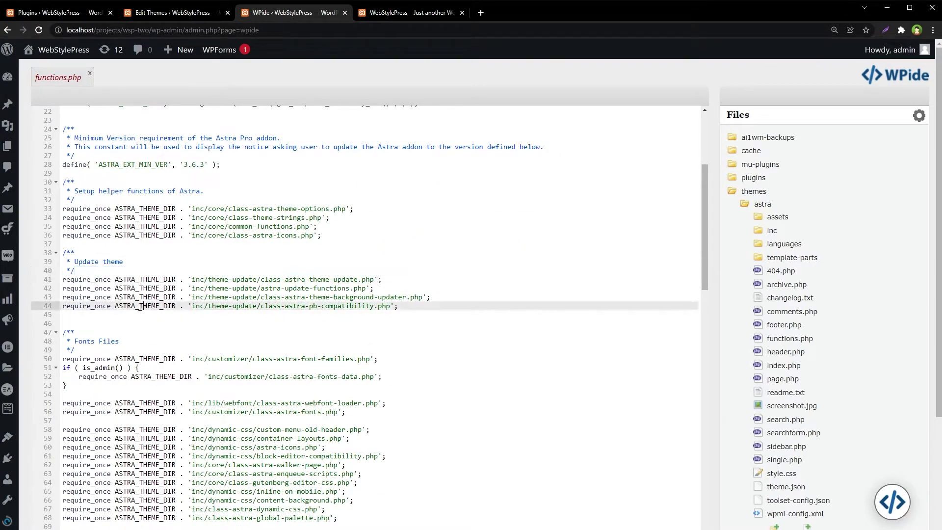
pyautogui.click(78, 279)
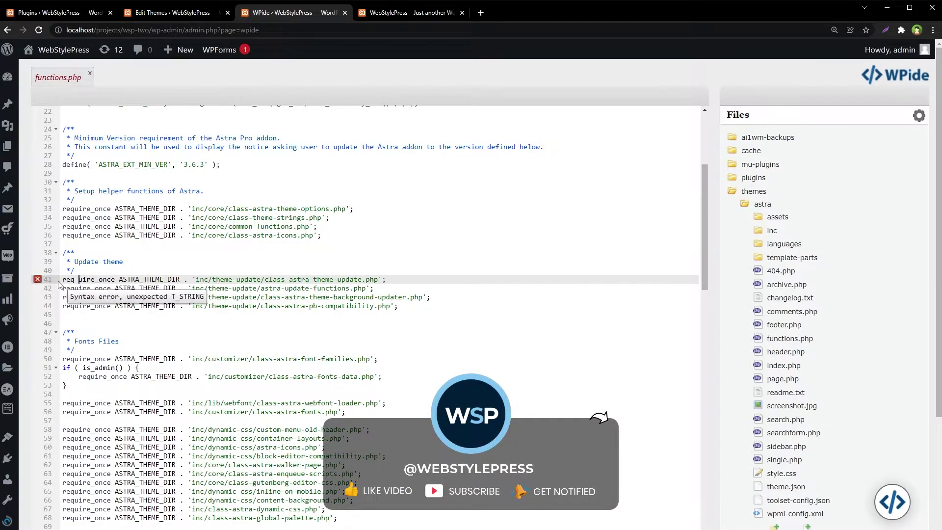
pyautogui.press('Down')
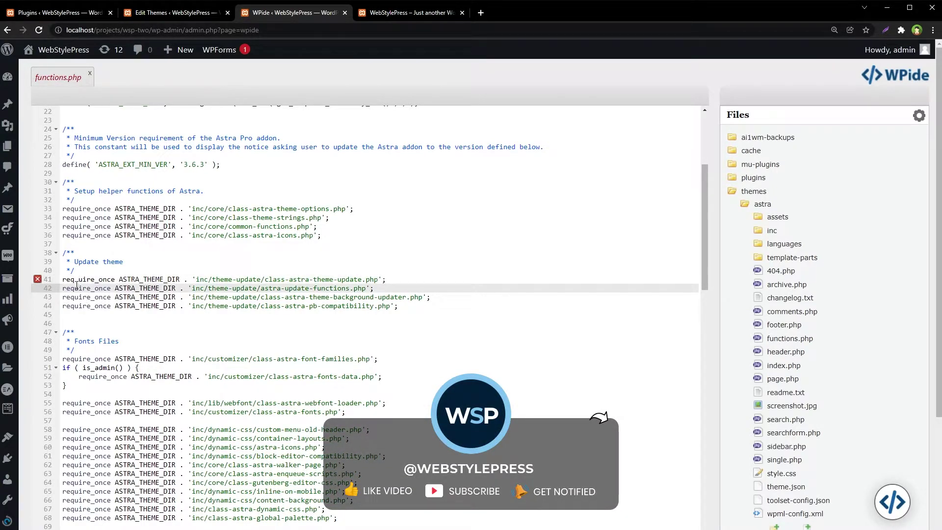
pyautogui.press('Up')
pyautogui.press('Delete')
pyautogui.press('End')
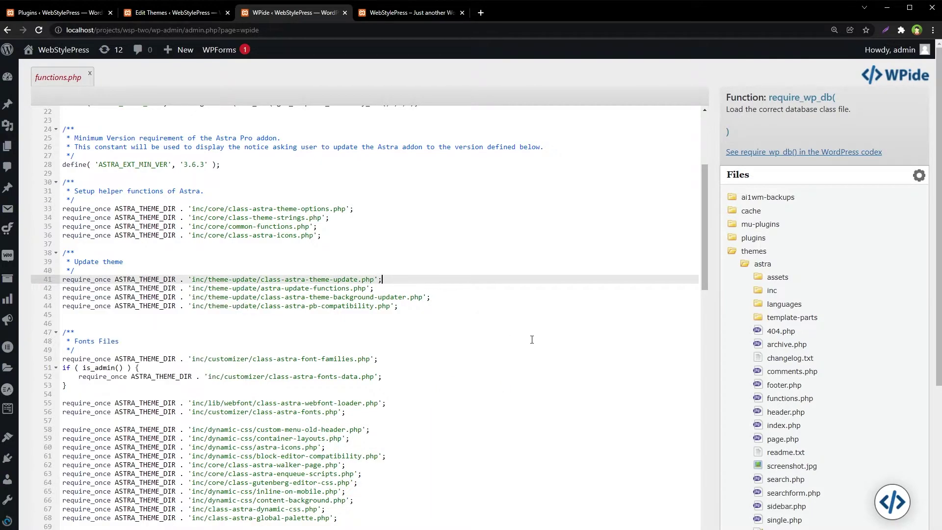
pyautogui.scroll(-3, 532, 339)
pyautogui.scroll(-3, 534, 339)
pyautogui.scroll(-3, 537, 338)
pyautogui.scroll(-3, 540, 337)
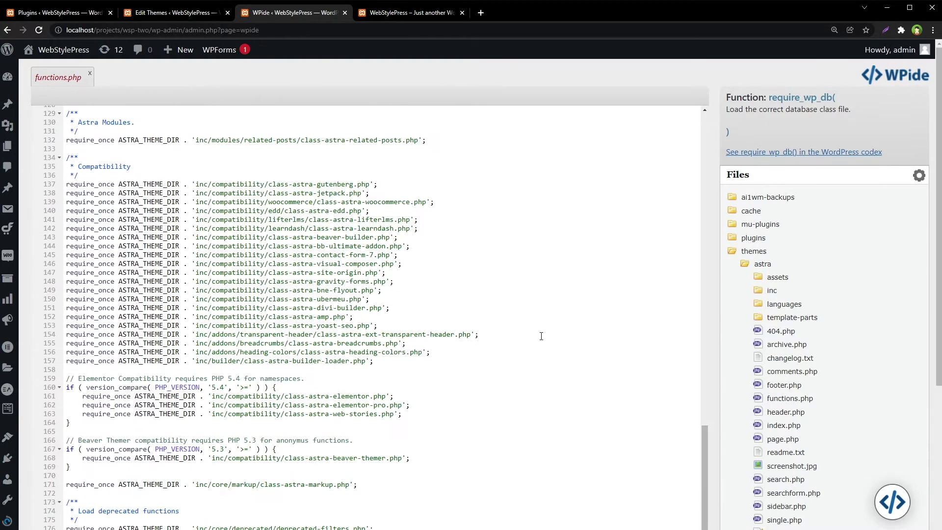
pyautogui.scroll(-3, 541, 336)
pyautogui.scroll(-1, 515, 339)
# - Add two empty lines at the end of functions.php and bring up function-name suggestions
pyautogui.click(423, 333)
pyautogui.press('Return')
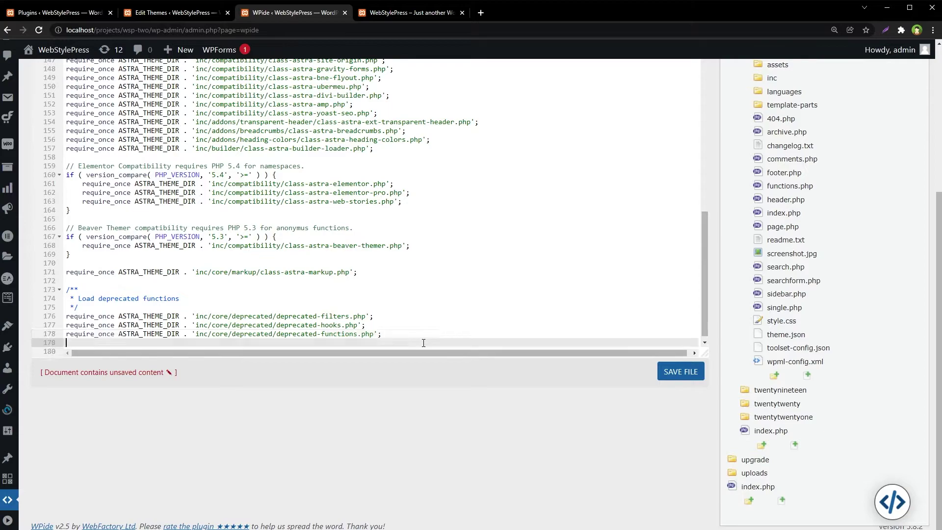
pyautogui.press('Return')
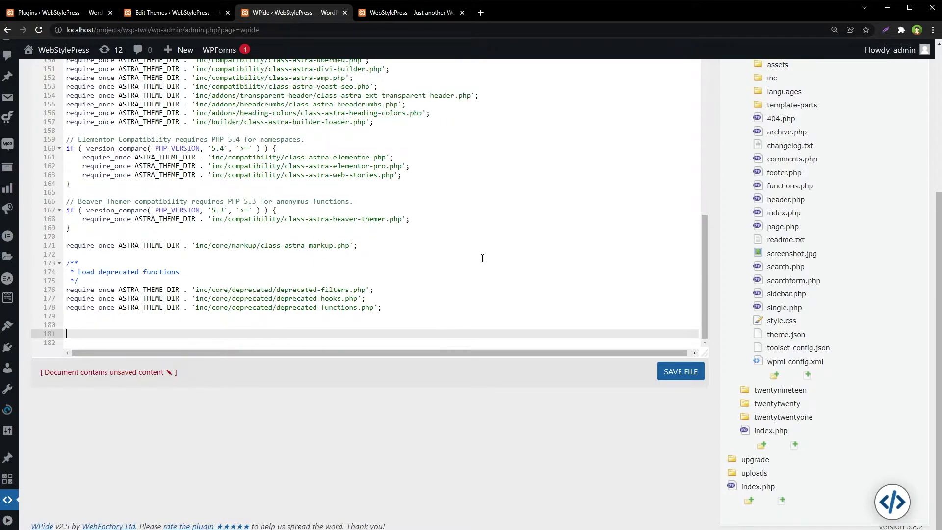
pyautogui.hotkey('ctrl', 'z')
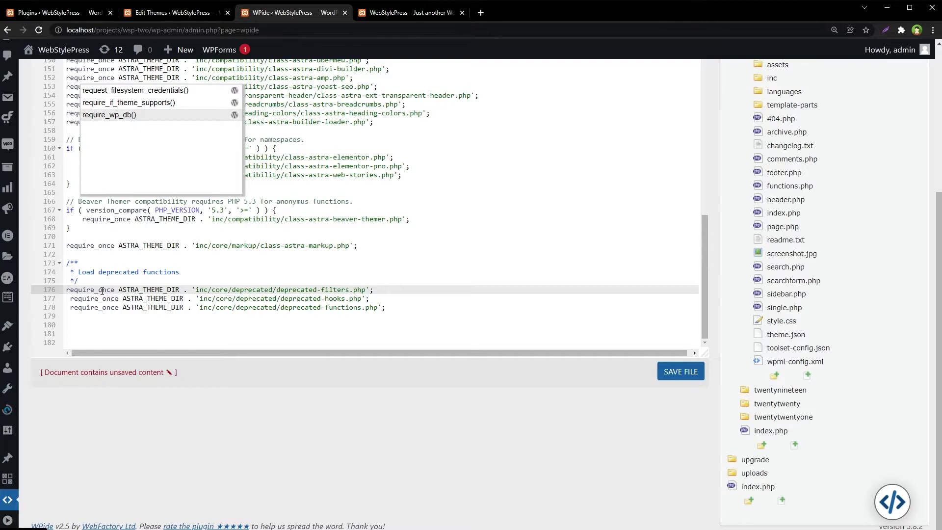
pyautogui.hotkey('ctrl', 'z')
pyautogui.write('require')
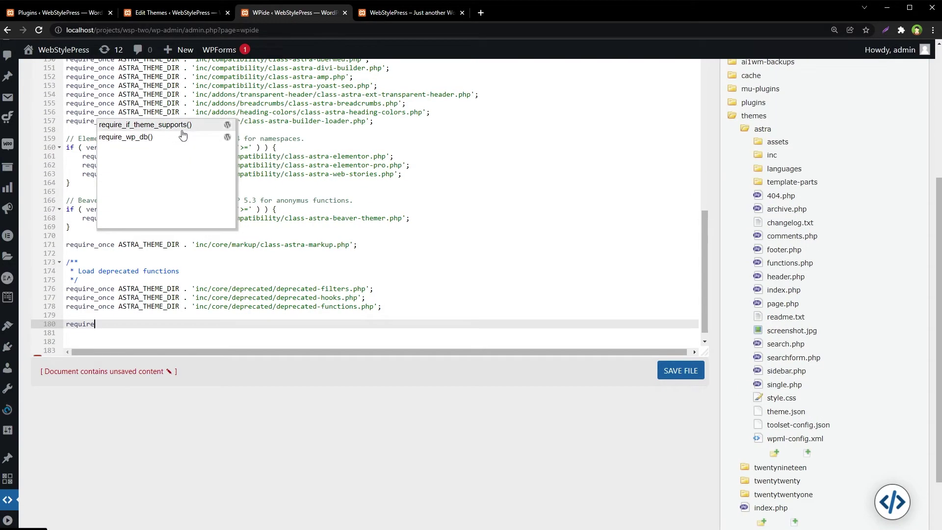
# - Dismiss the require suggestions and delete the typed 'require' text, leaving changes unsaved
pyautogui.click(137, 328)
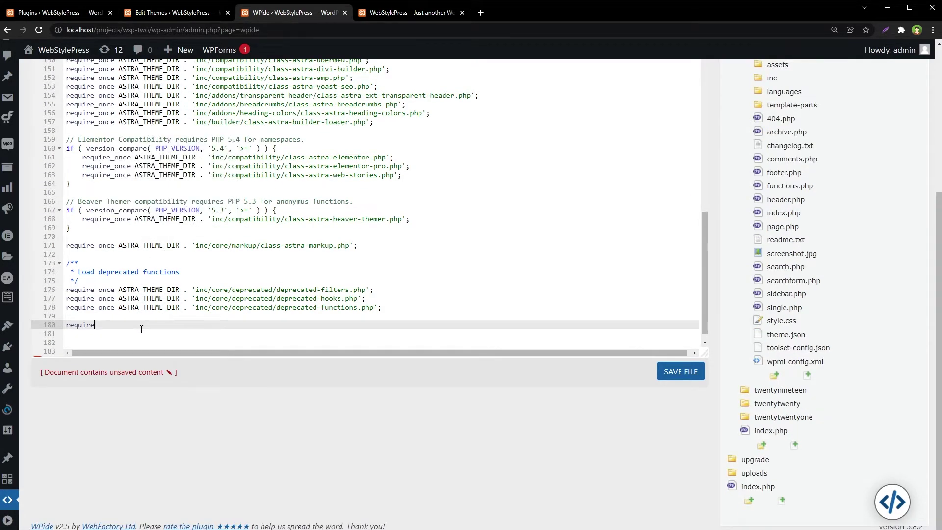
pyautogui.hotkey('shift', 'Home')
pyautogui.press('BackSpace')
# - Reset the page zoom, collapse the astra folder and review the code editor settings
pyautogui.hotkey('ctrl', '0')
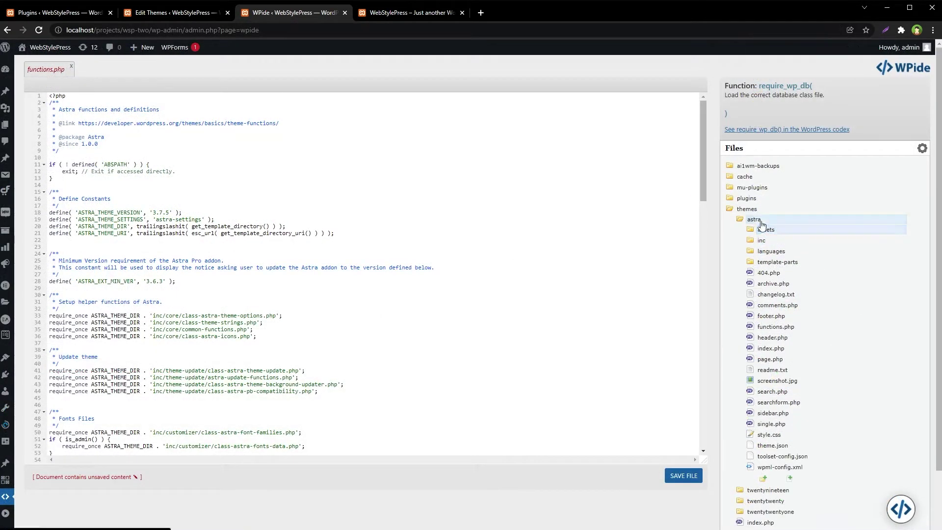
pyautogui.click(760, 220)
pyautogui.click(922, 148)
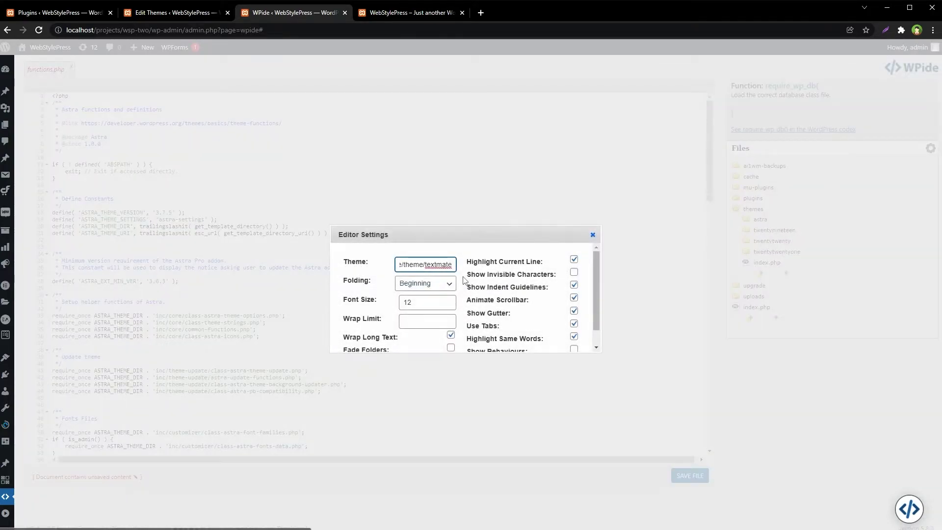
pyautogui.scroll(-1, 375, 298)
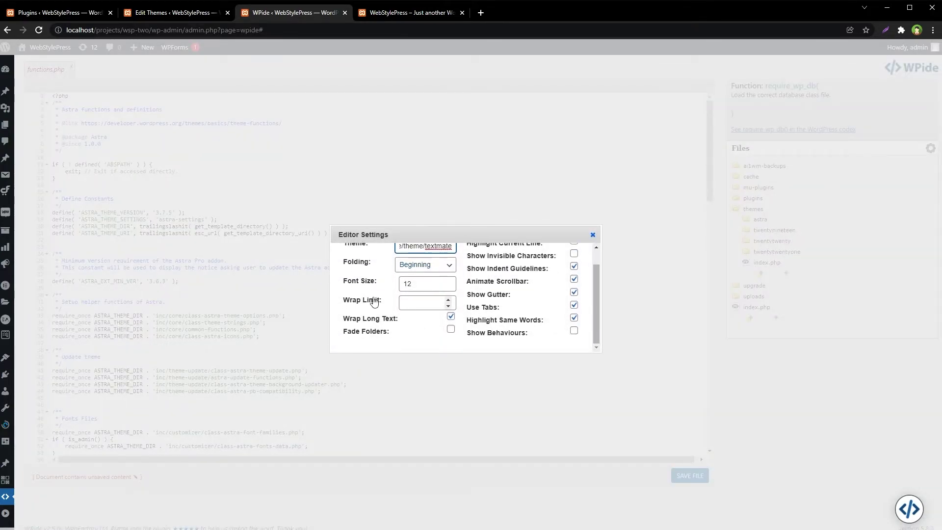
pyautogui.scroll(1, 373, 300)
pyautogui.click(592, 234)
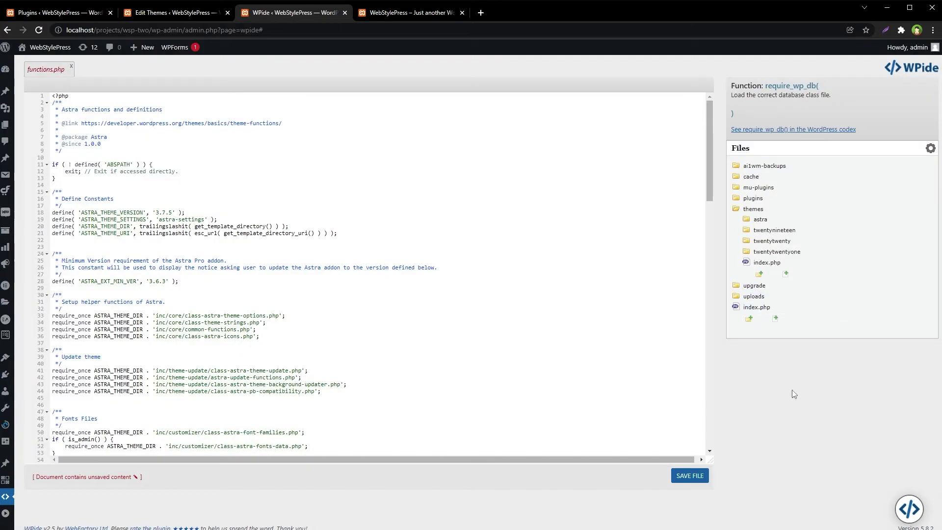
# - Open the themes folder's index.php in a new editor tab alongside functions.php
pyautogui.click(767, 263)
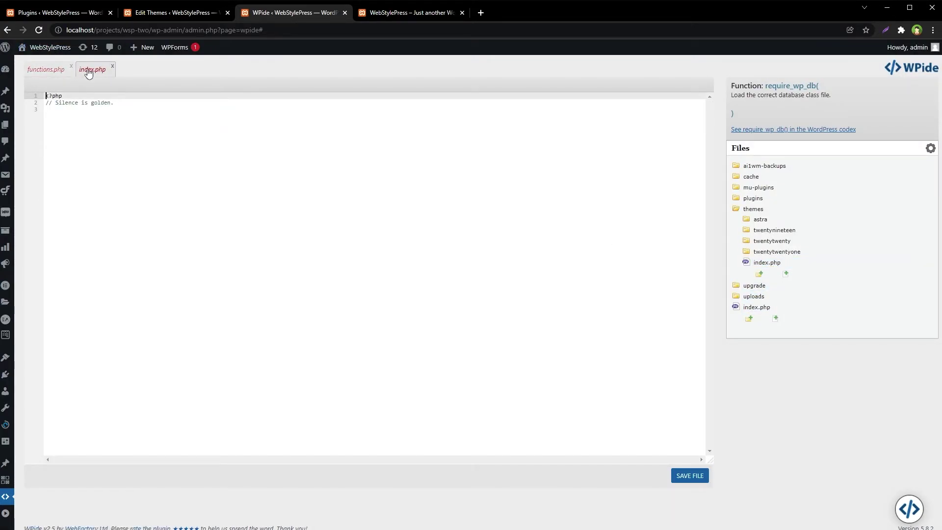
pyautogui.click(45, 70)
pyautogui.click(90, 72)
pyautogui.click(54, 70)
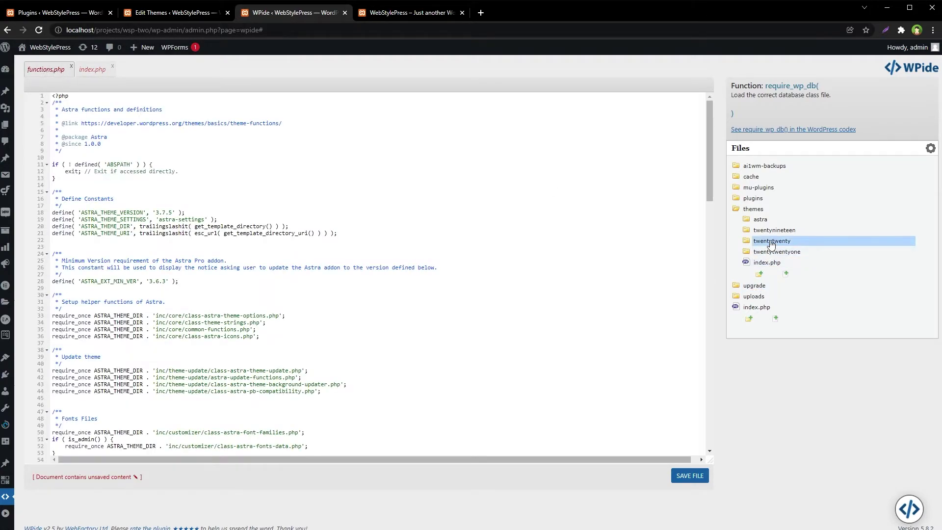
# - Open Astra's 404.php in a third editor tab and cycle through the open files
pyautogui.click(760, 221)
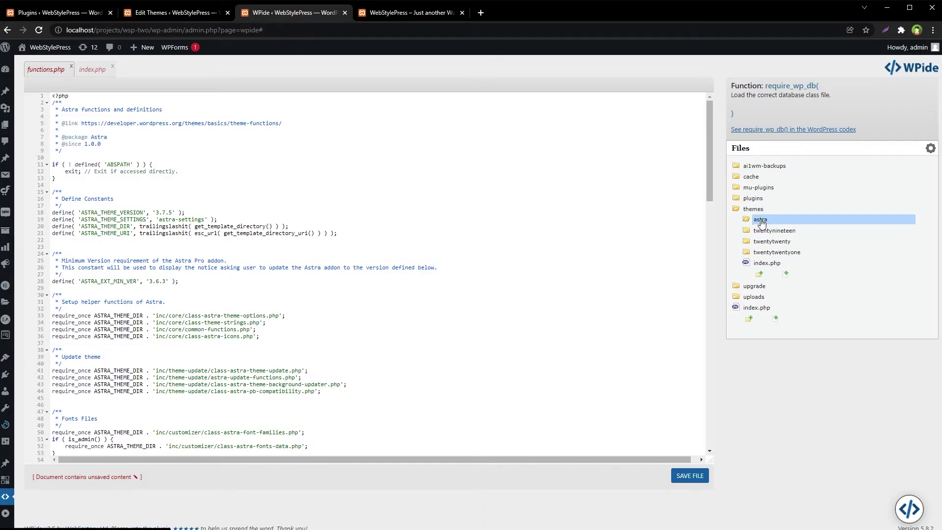
pyautogui.click(766, 274)
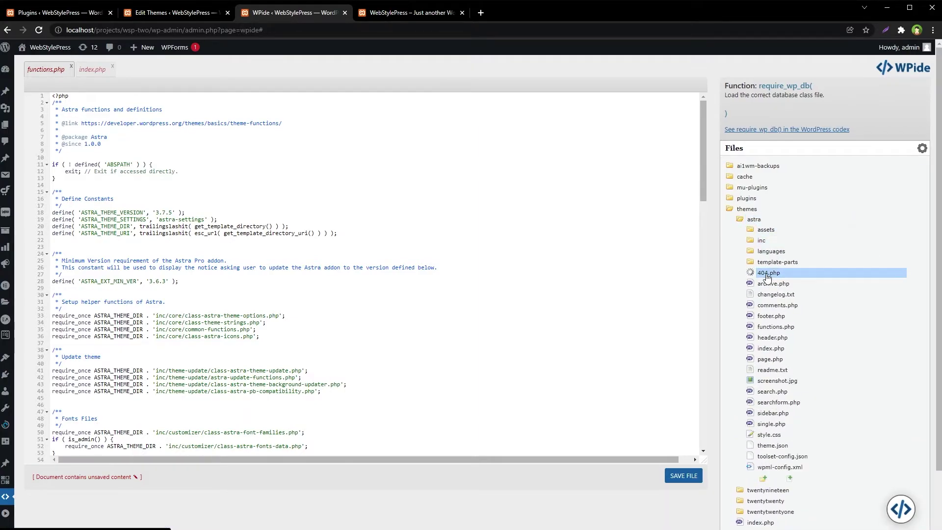
pyautogui.click(92, 70)
pyautogui.click(46, 69)
pyautogui.click(91, 69)
pyautogui.click(131, 69)
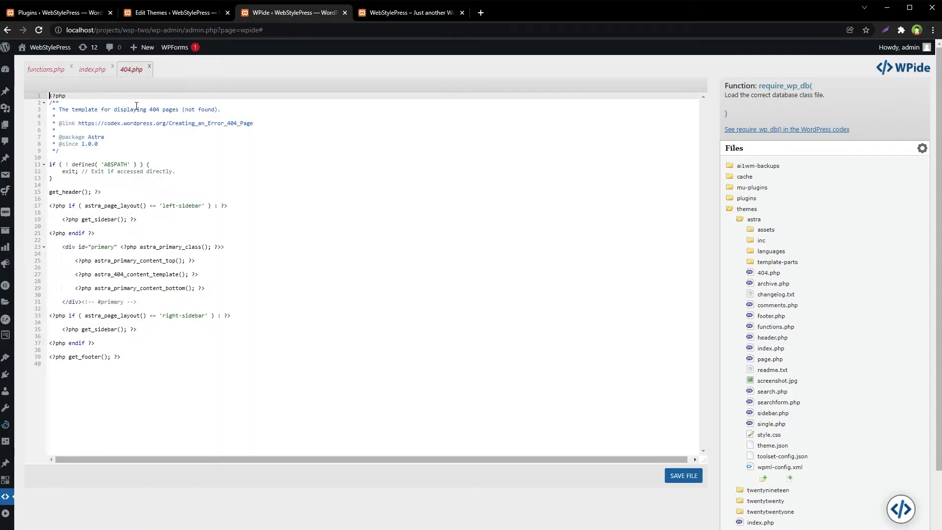
# - Visit the Edit Themes page, then return to WPide showing Astra's 404.php
pyautogui.click(164, 13)
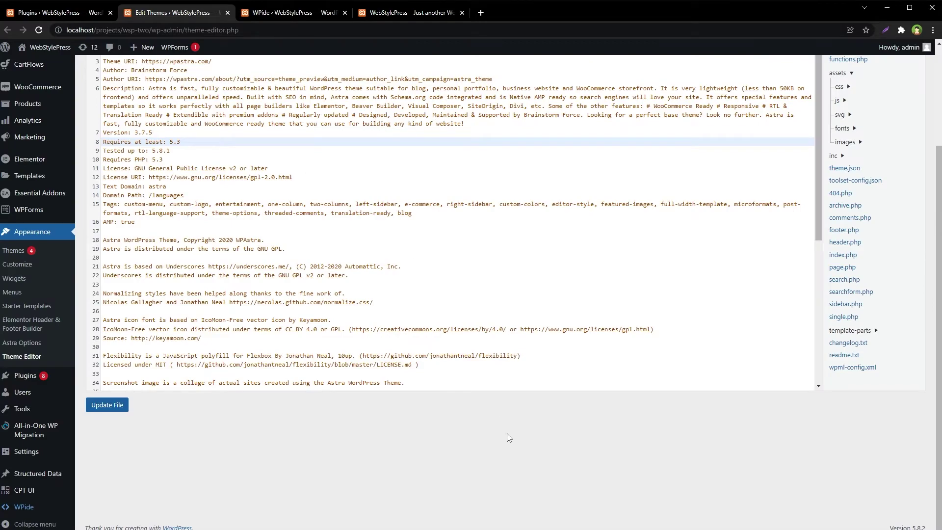
pyautogui.scroll(3, 507, 438)
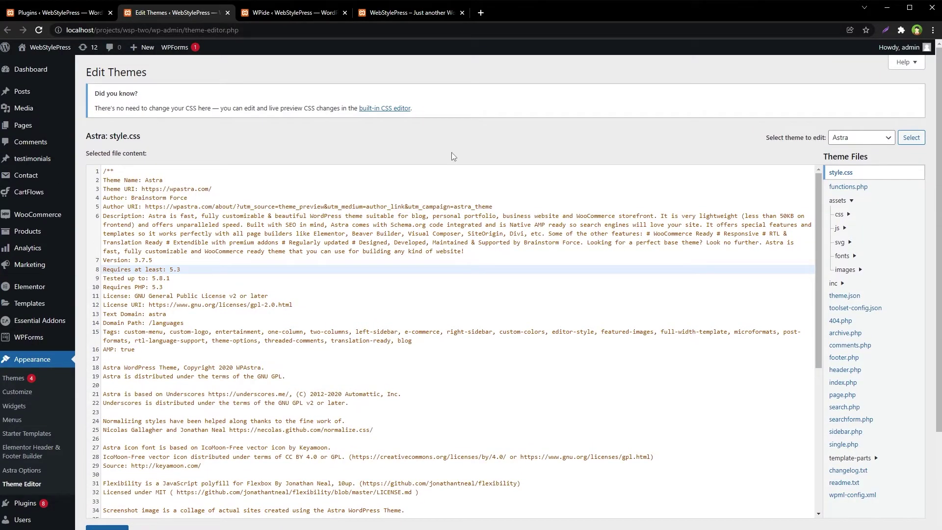
pyautogui.click(280, 14)
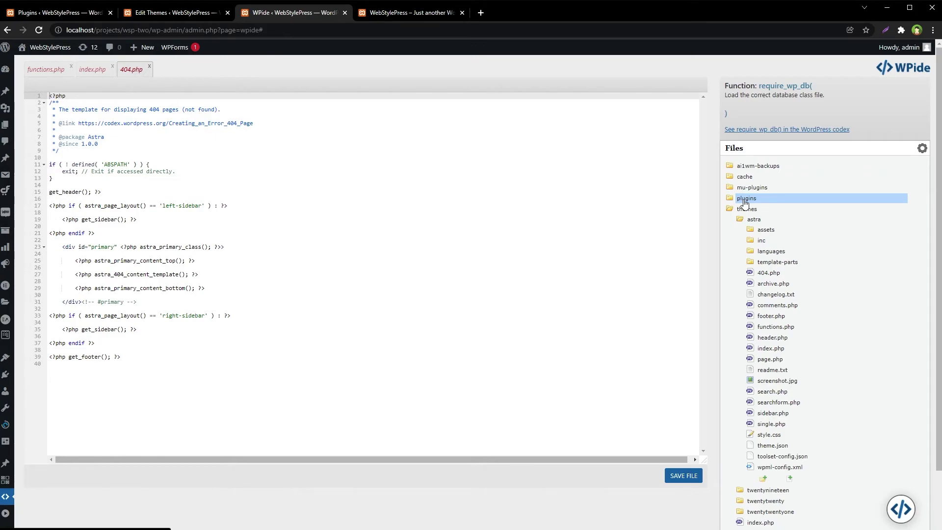
pyautogui.scroll(-1, 830, 349)
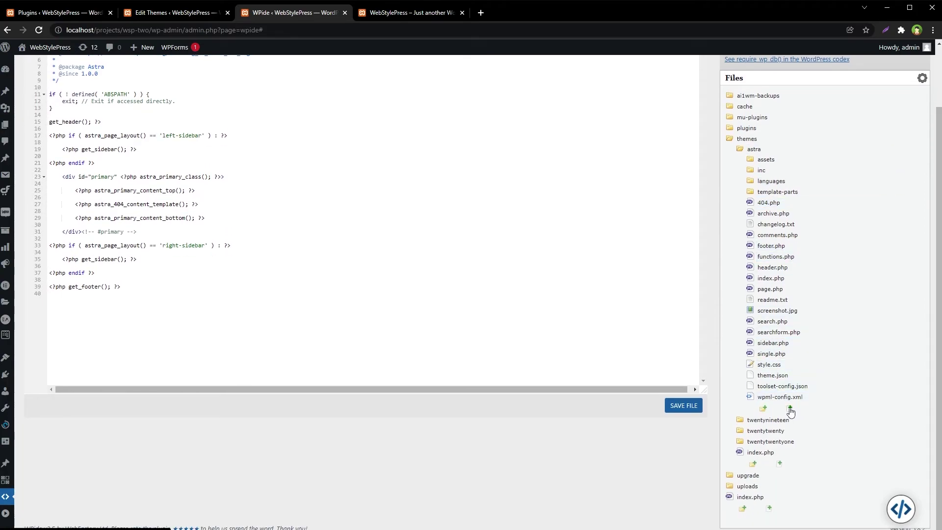
pyautogui.hotkey('ctrl', '+')
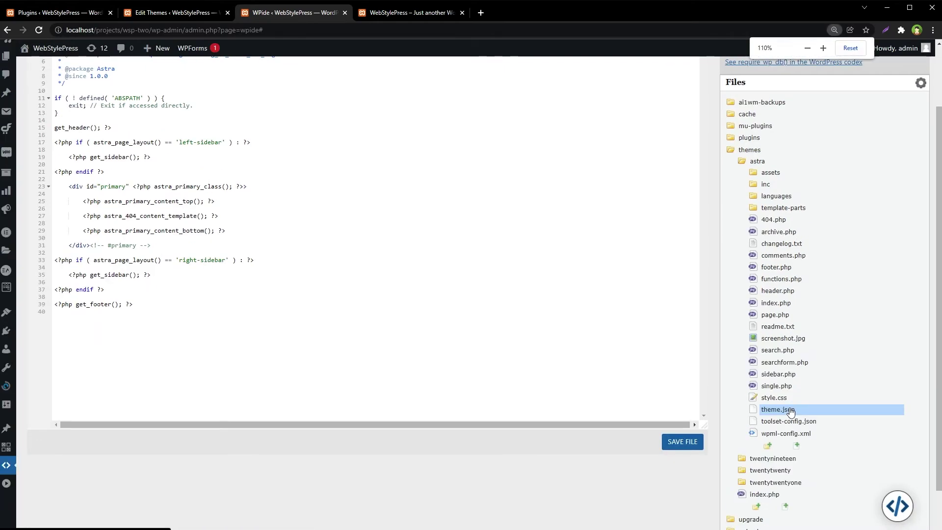
pyautogui.hotkey('ctrl', '+')
pyautogui.scroll(-2, 828, 412)
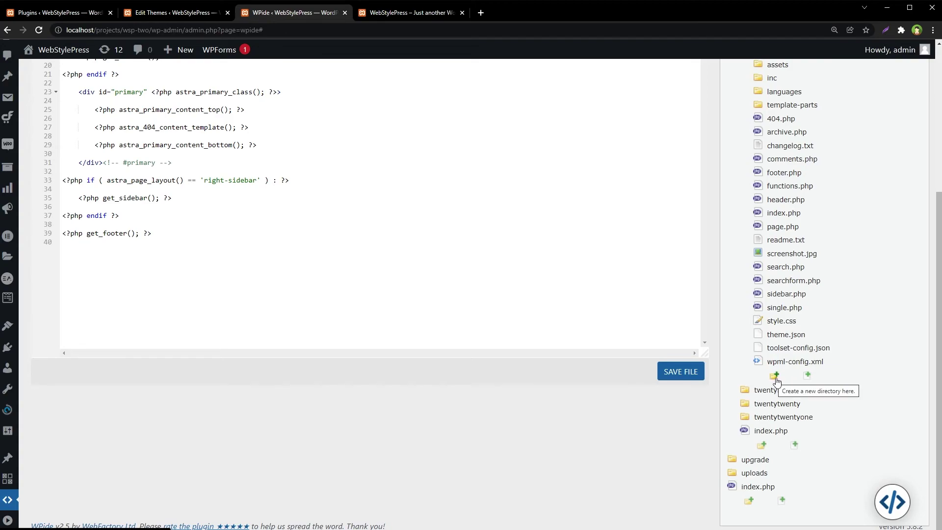
pyautogui.scroll(1, 775, 381)
pyautogui.scroll(2, 780, 390)
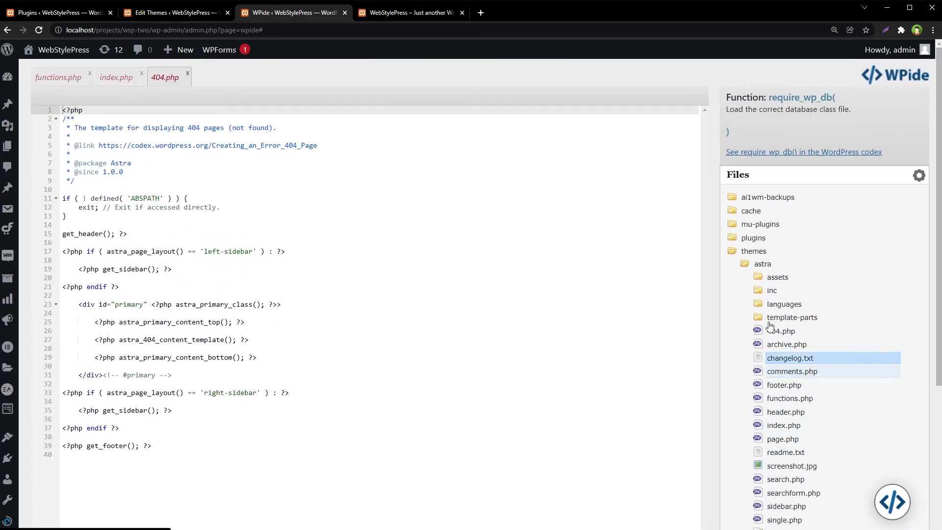
pyautogui.scroll(-3, 807, 398)
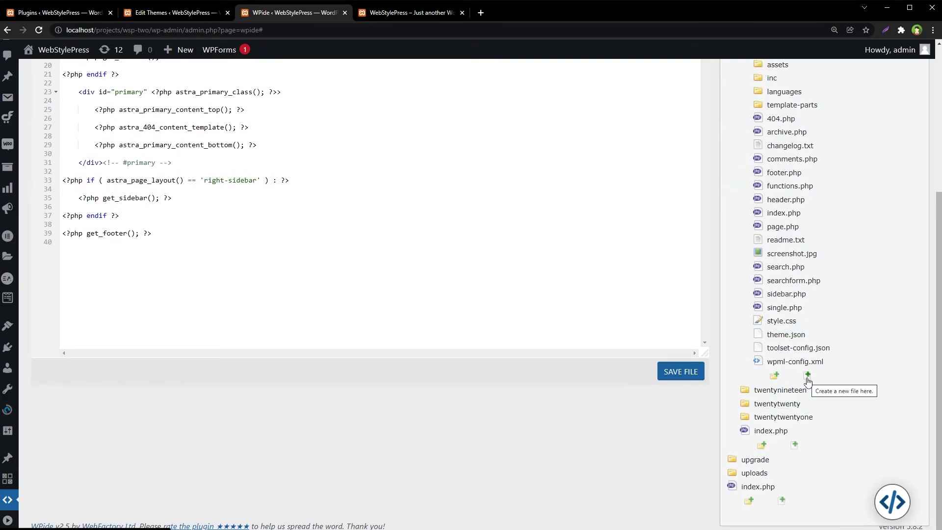
pyautogui.scroll(3, 520, 472)
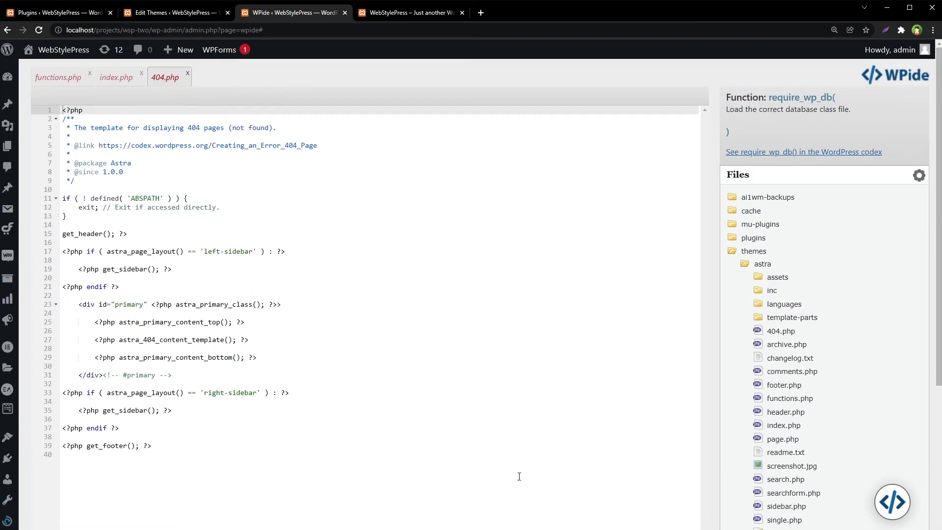